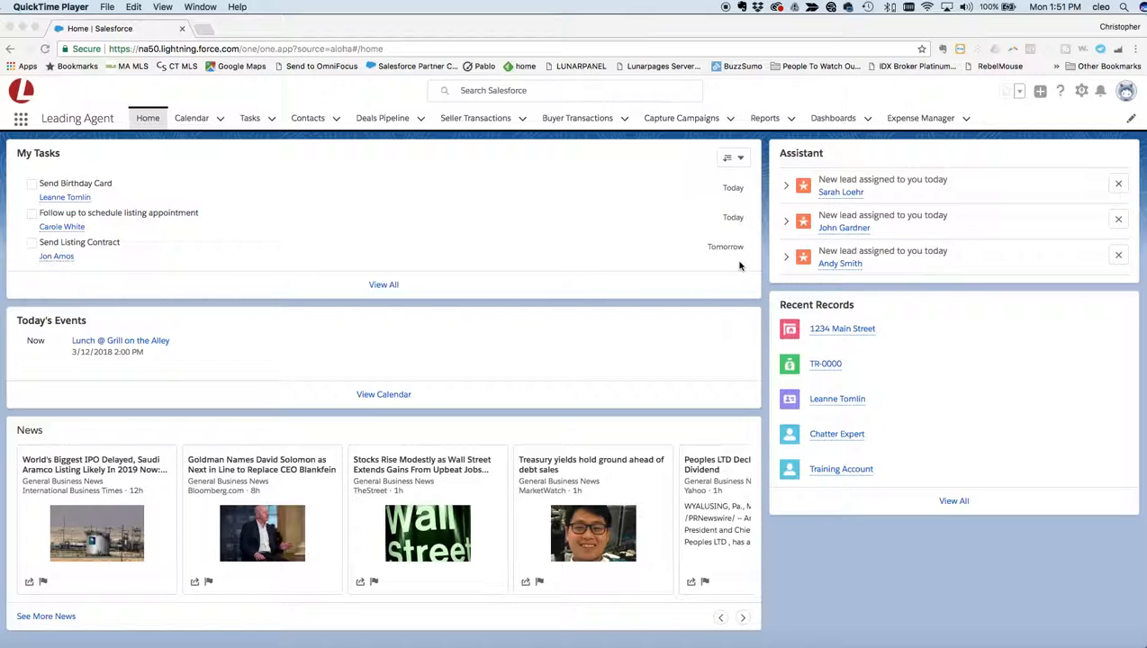
# Open the email templates page in Setup and check the available template folders
pyautogui.click(1083, 97)
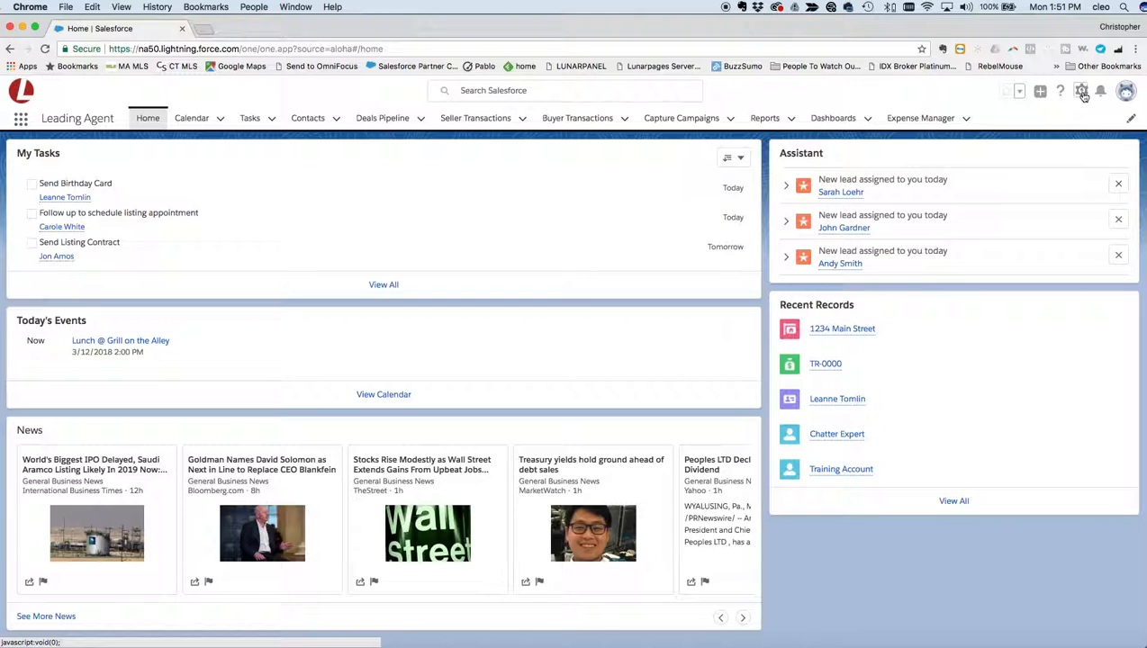
pyautogui.click(1084, 97)
pyautogui.click(1047, 124)
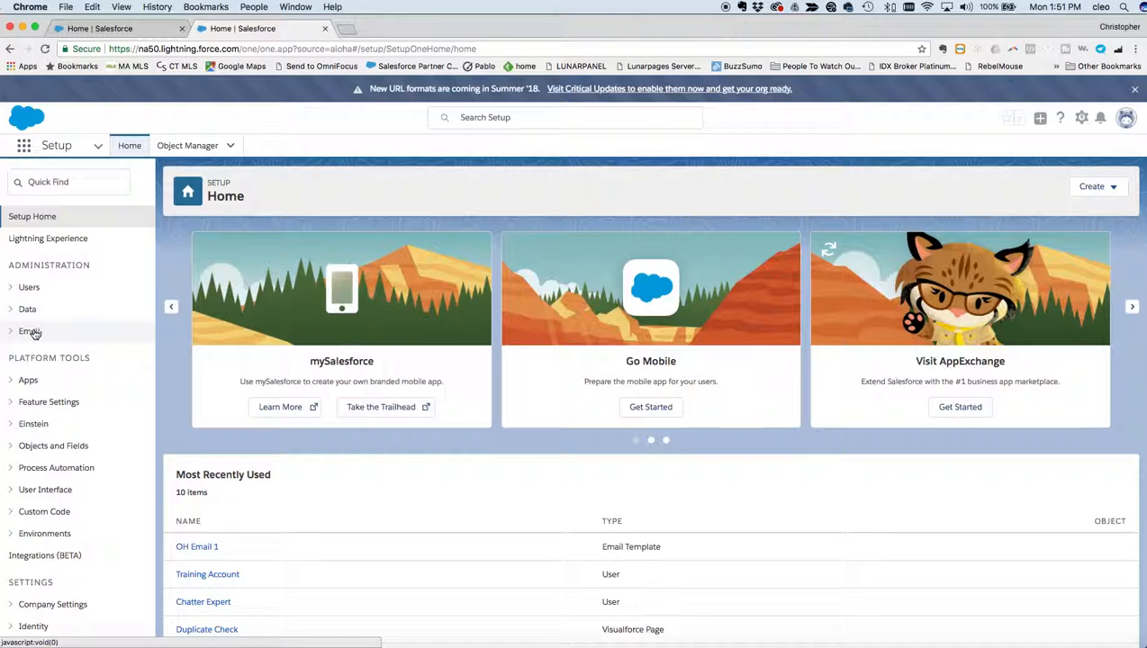
pyautogui.click(30, 331)
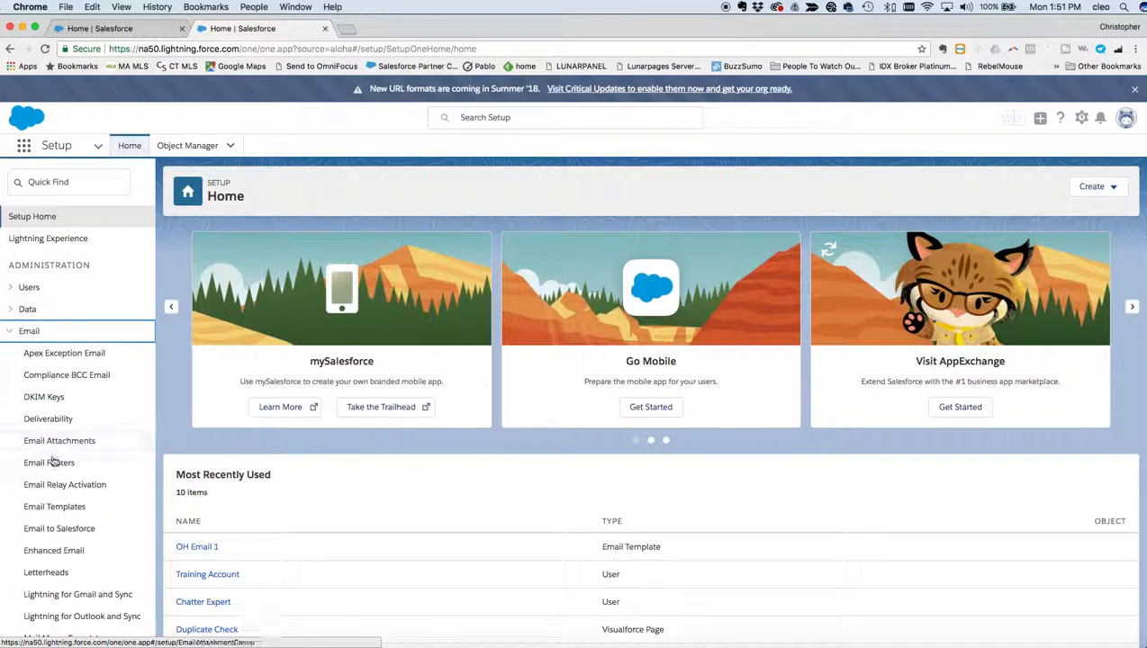
pyautogui.click(75, 506)
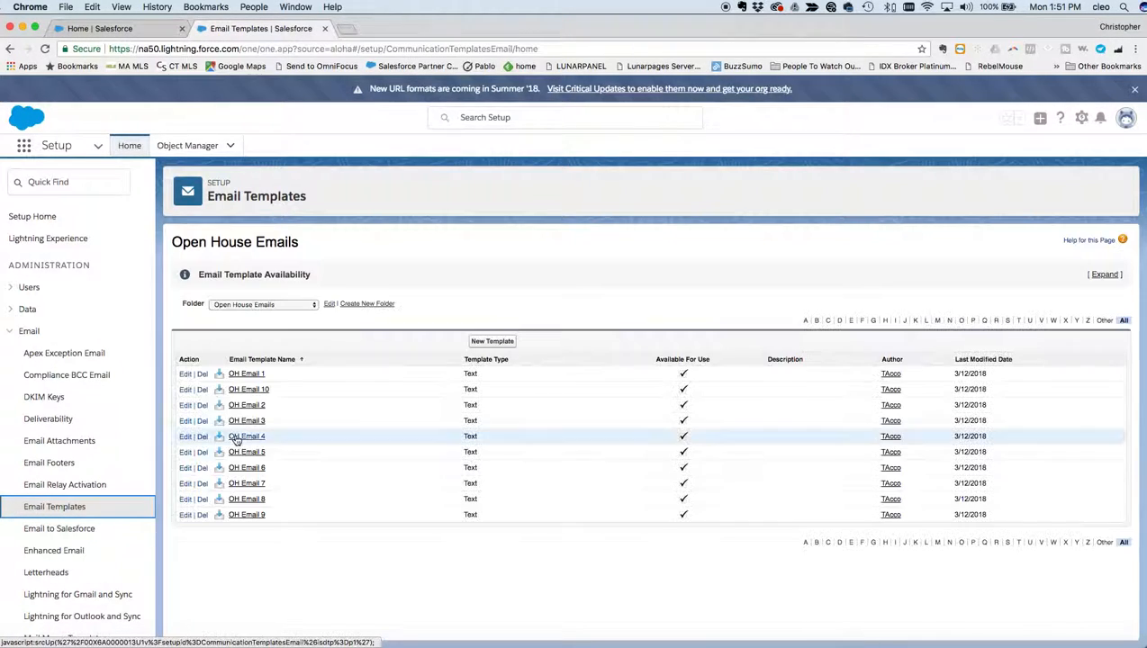
pyautogui.click(277, 304)
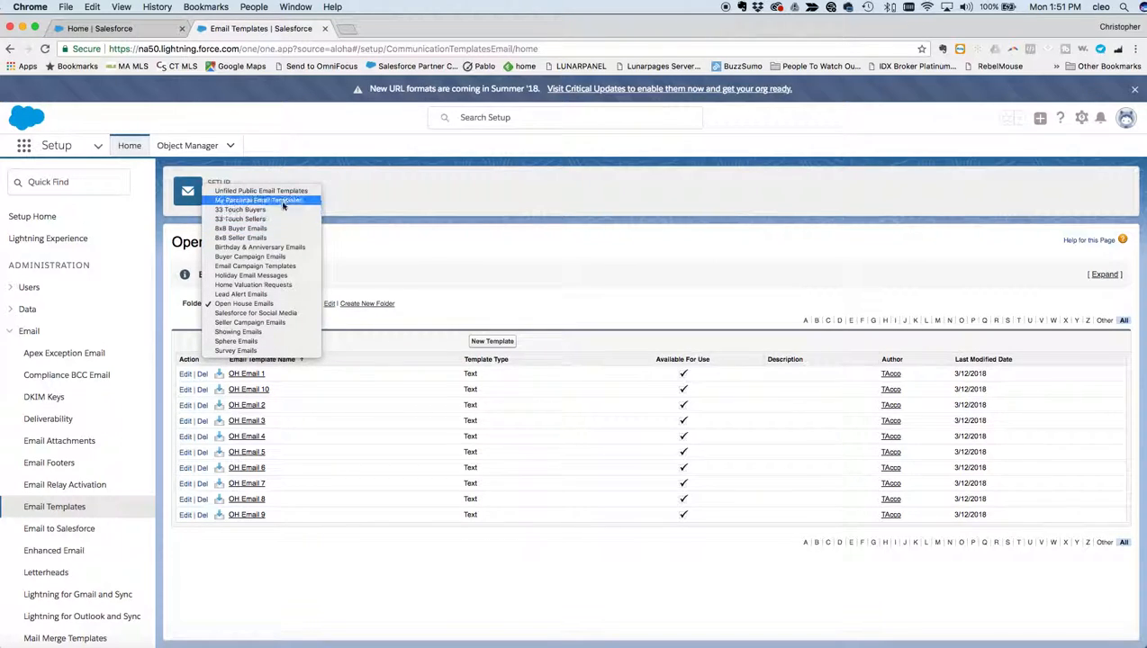
pyautogui.click(415, 266)
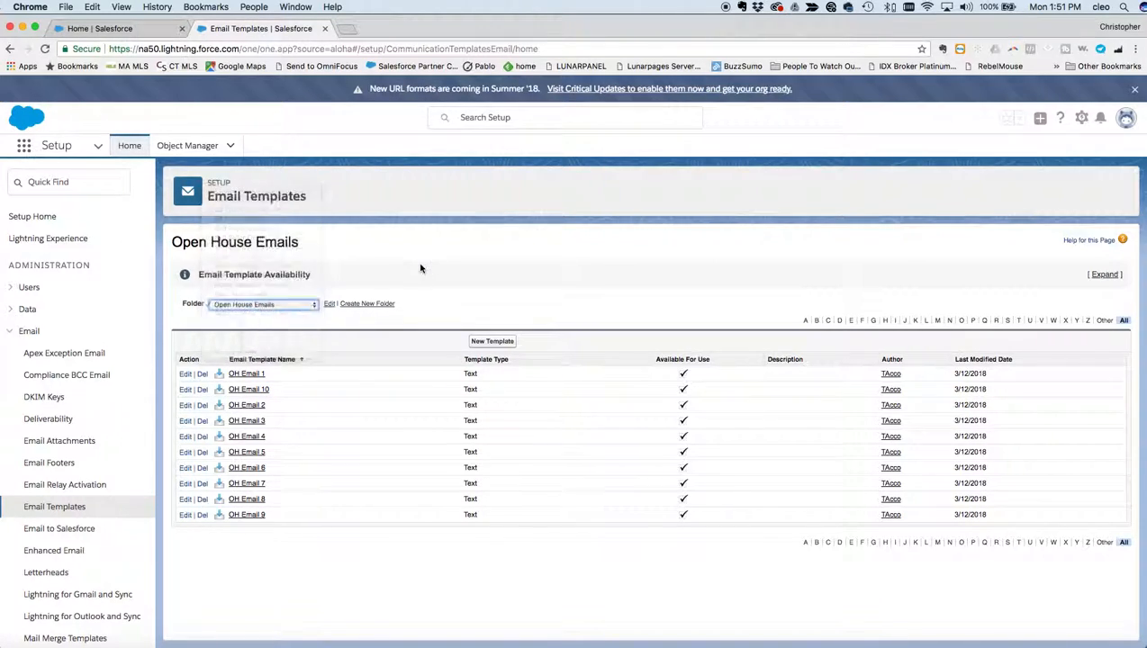
# Start a new text email template and assign it to the Unfiled Public Email Templates folder
pyautogui.click(492, 341)
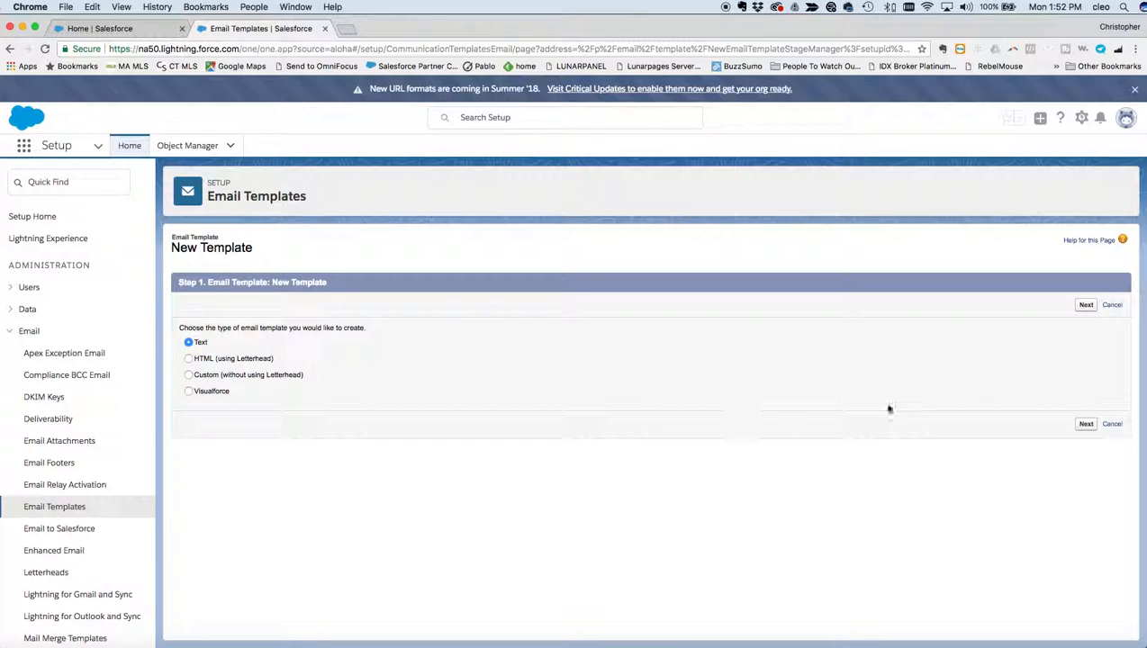
pyautogui.click(1087, 425)
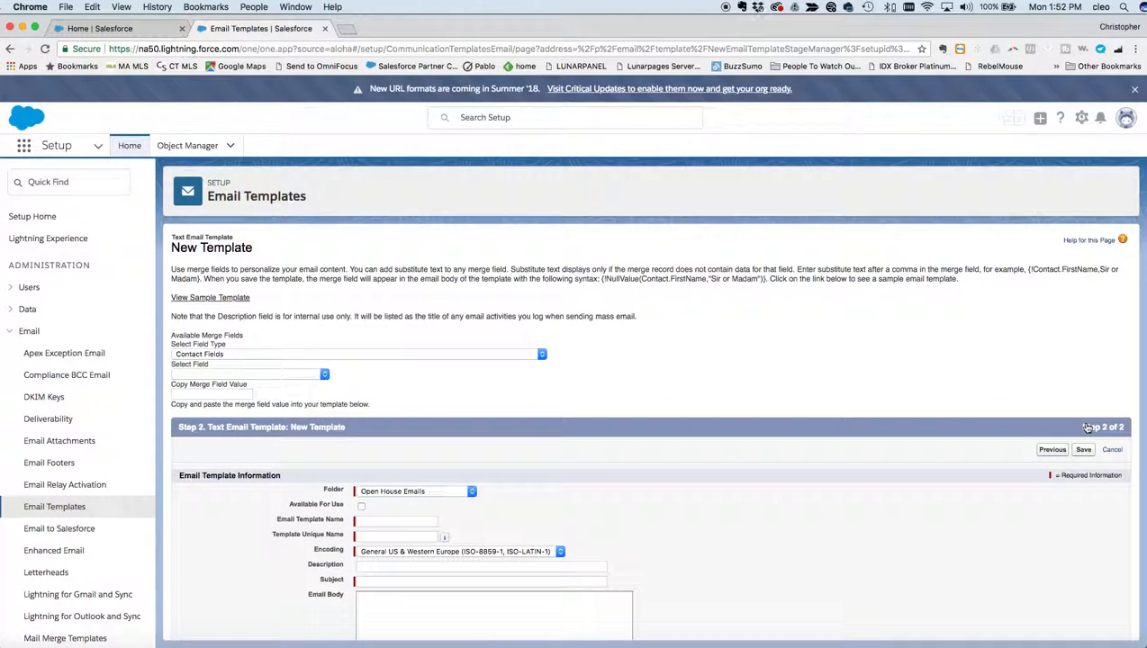
pyautogui.scroll(-2, 849, 417)
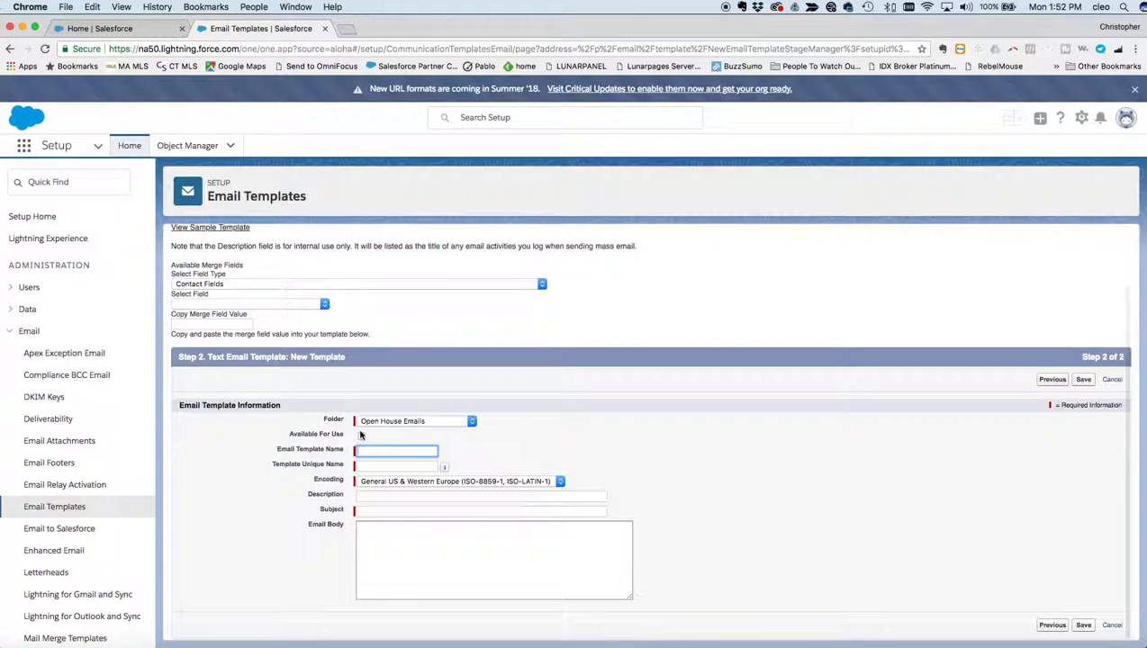
pyautogui.click(393, 420)
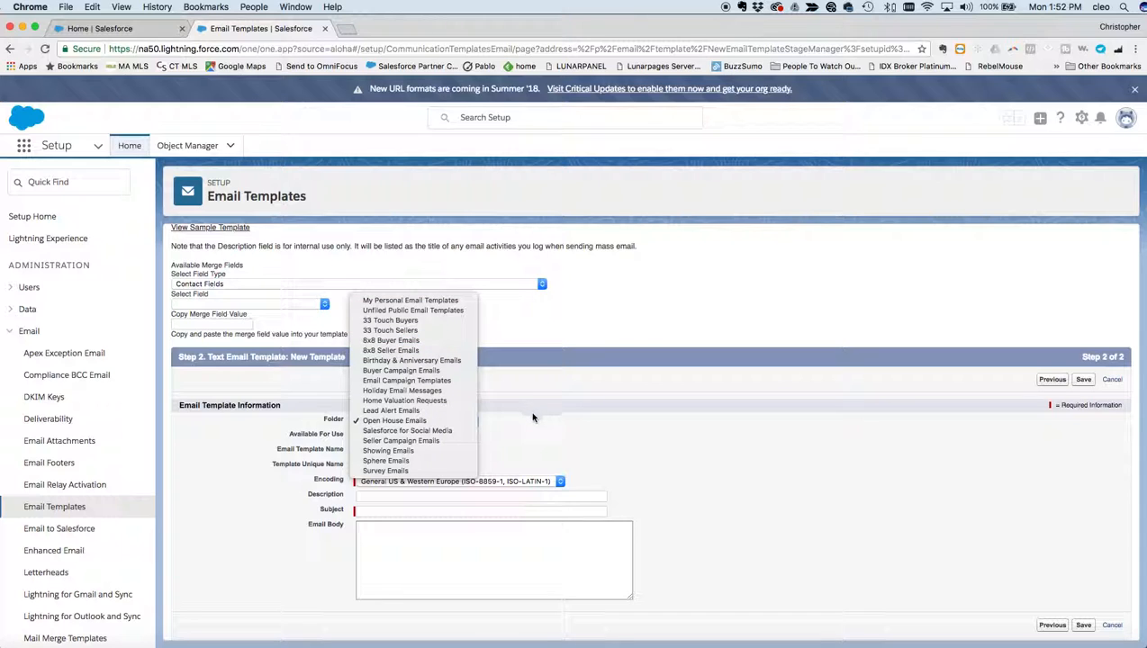
pyautogui.click(393, 312)
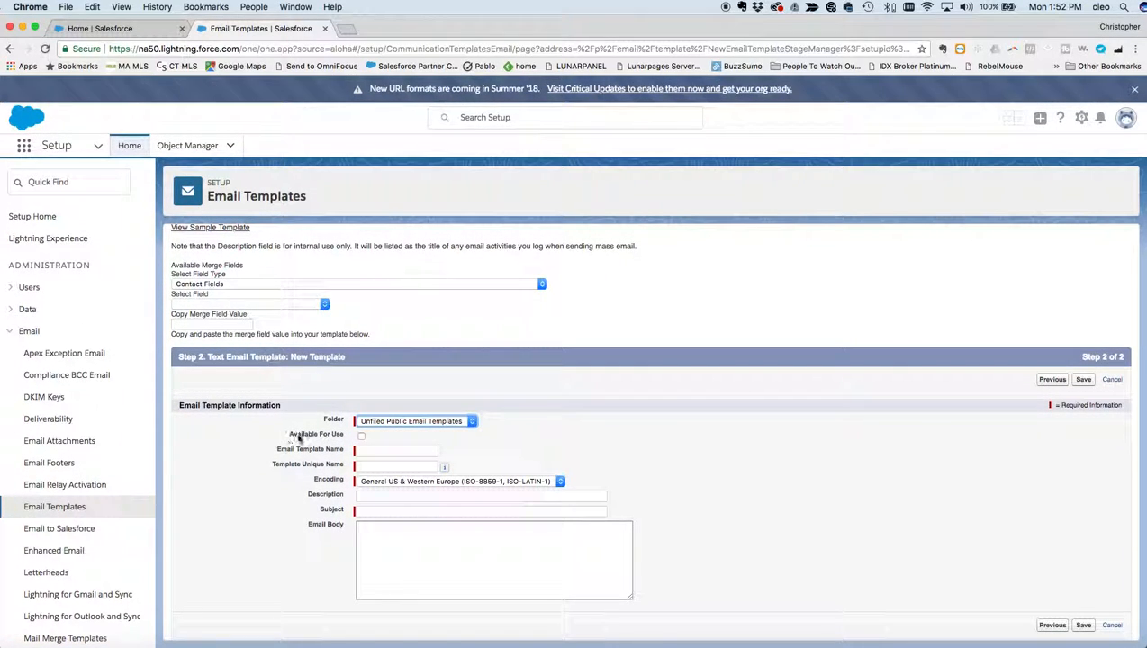
# Make the template available for use and name it Test Email
pyautogui.click(362, 437)
pyautogui.click(368, 451)
pyautogui.write('Test')
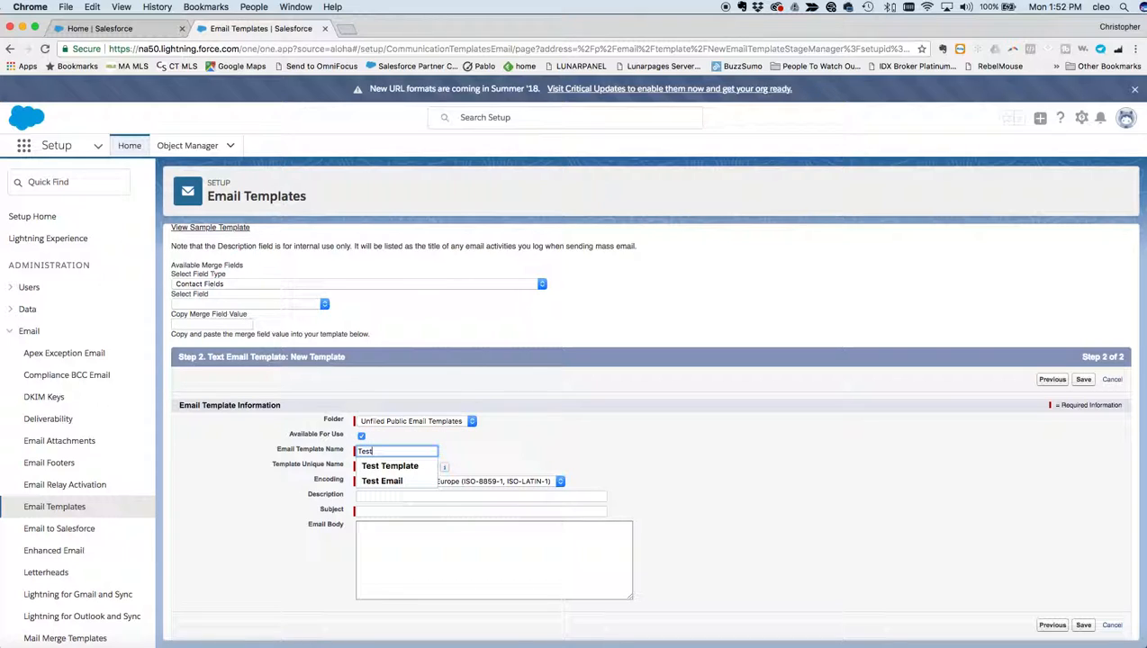
pyautogui.write(' Email')
pyautogui.press('Tab')
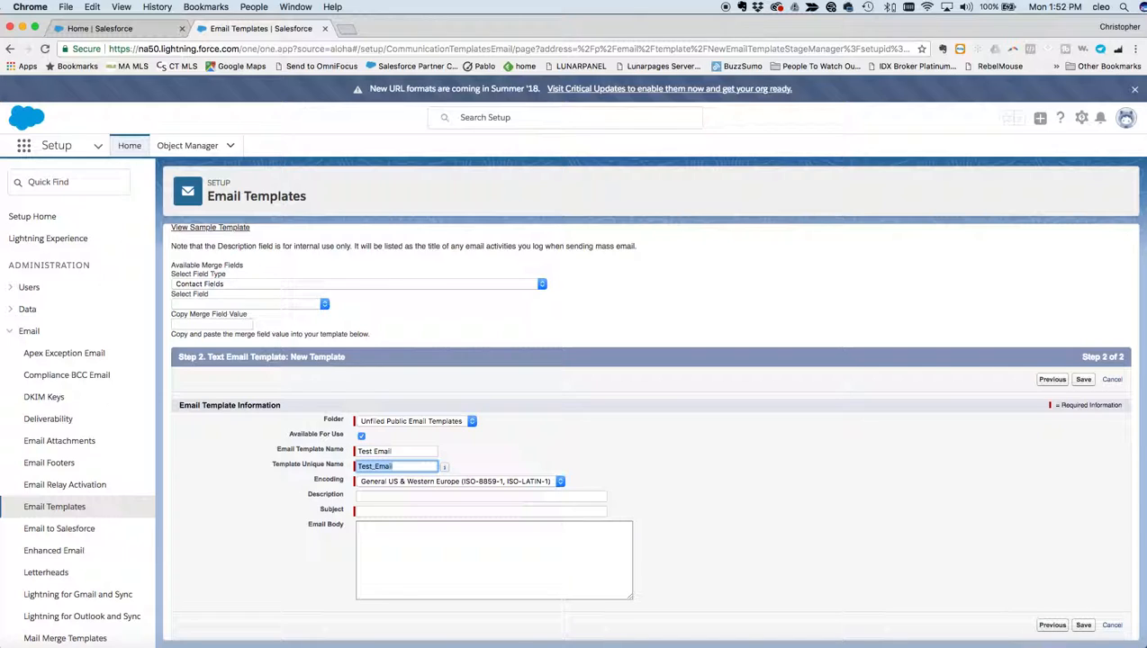
# Set the template subject to "Hi {!Contact.FirstName}", using the contact's First Name merge field
pyautogui.click(376, 510)
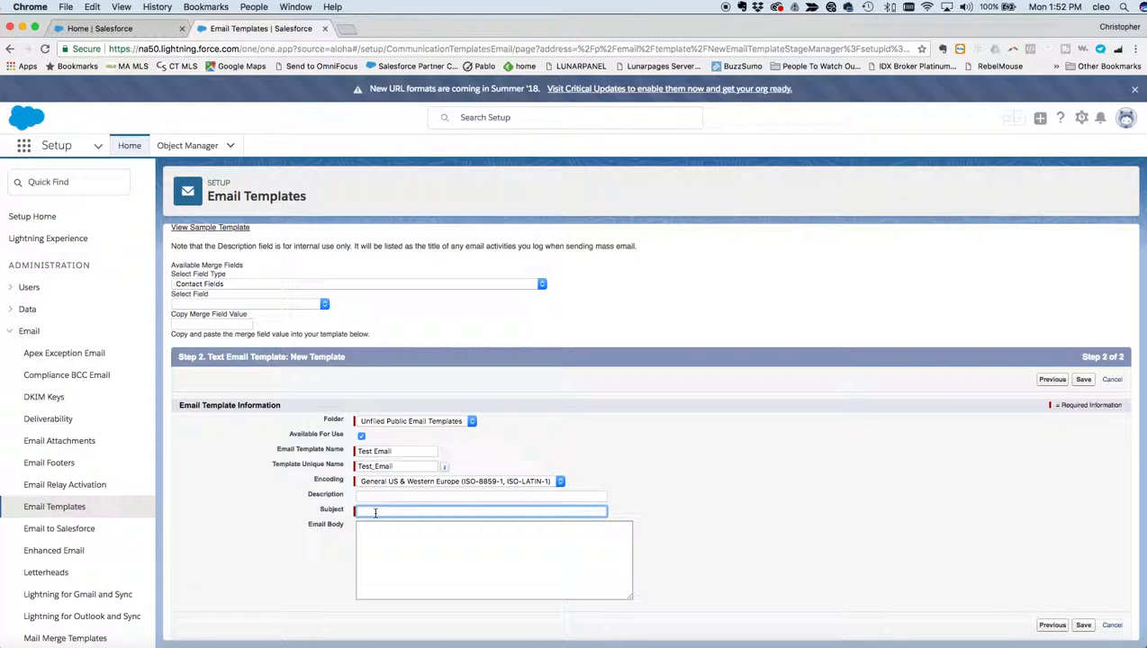
pyautogui.write('Hi')
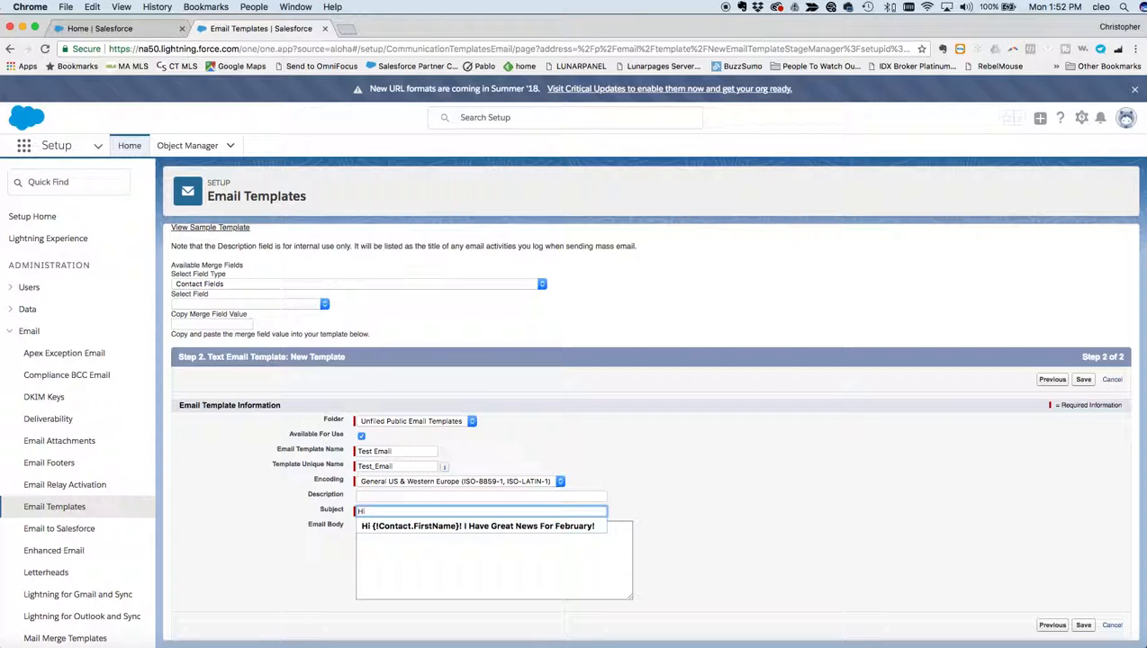
pyautogui.click(294, 467)
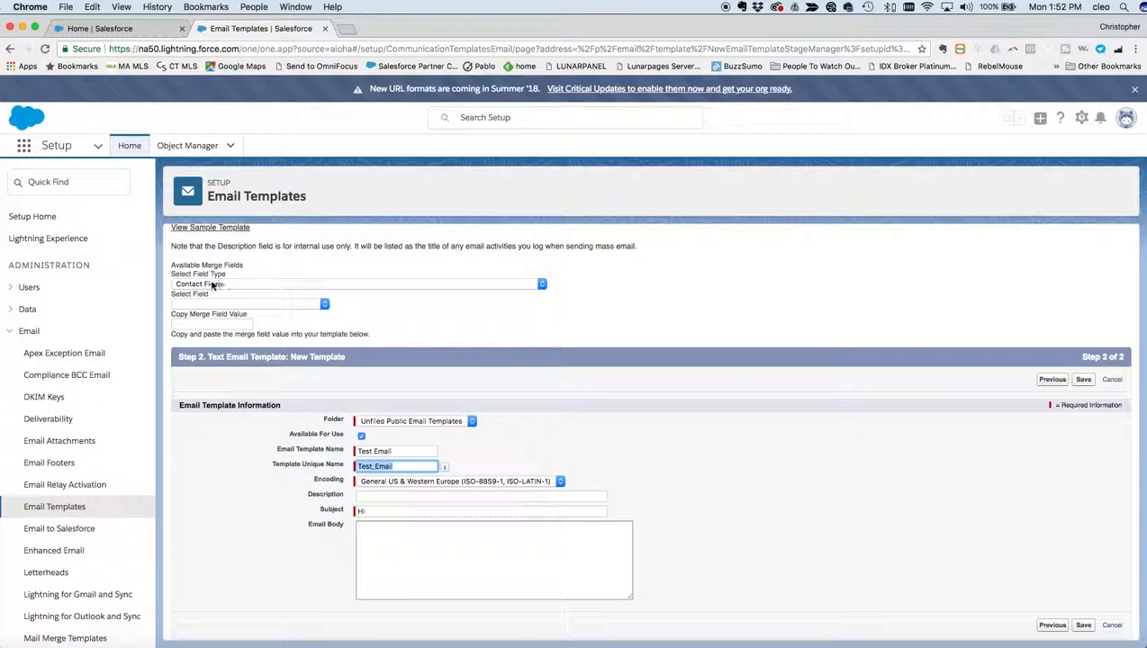
pyautogui.click(185, 286)
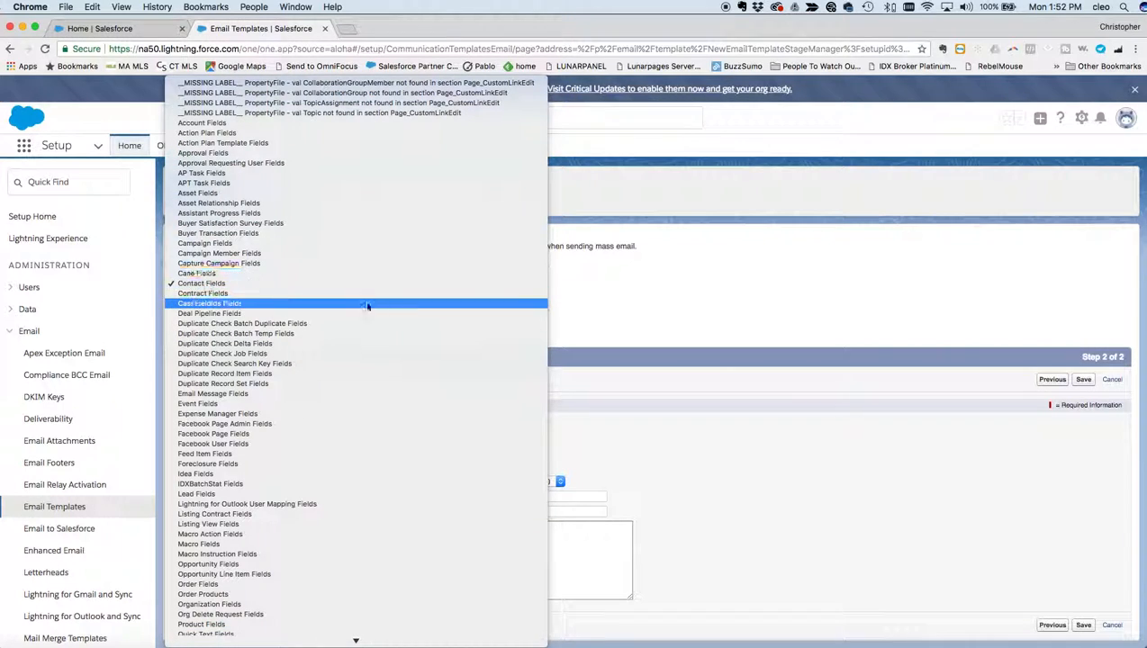
pyautogui.click(213, 283)
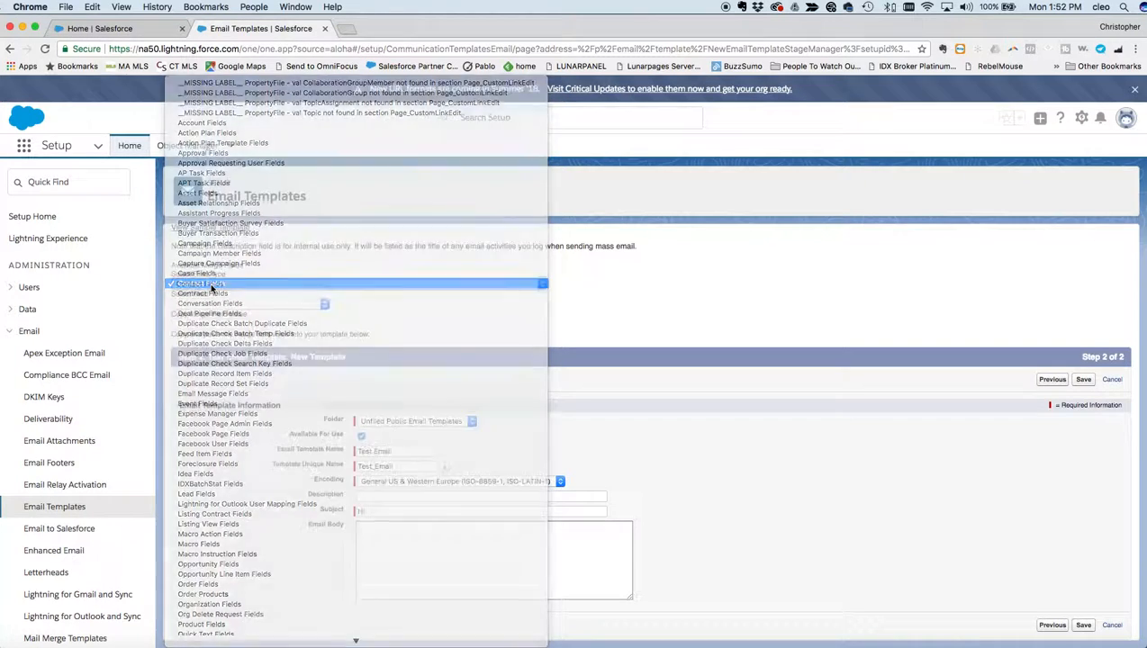
pyautogui.click(228, 305)
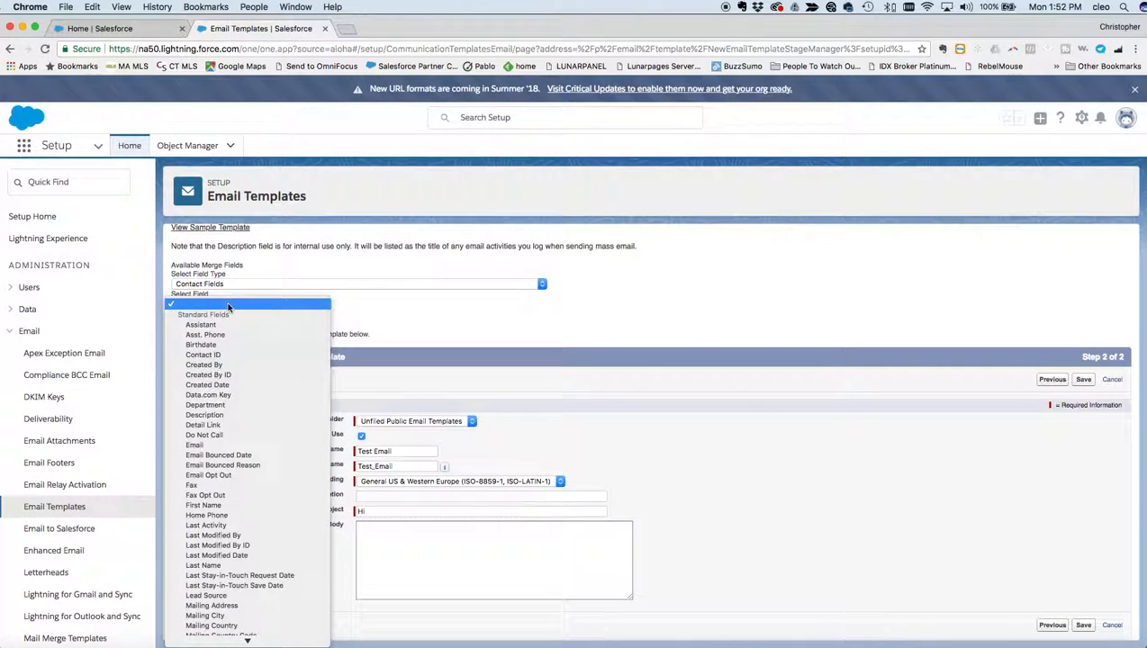
pyautogui.click(203, 505)
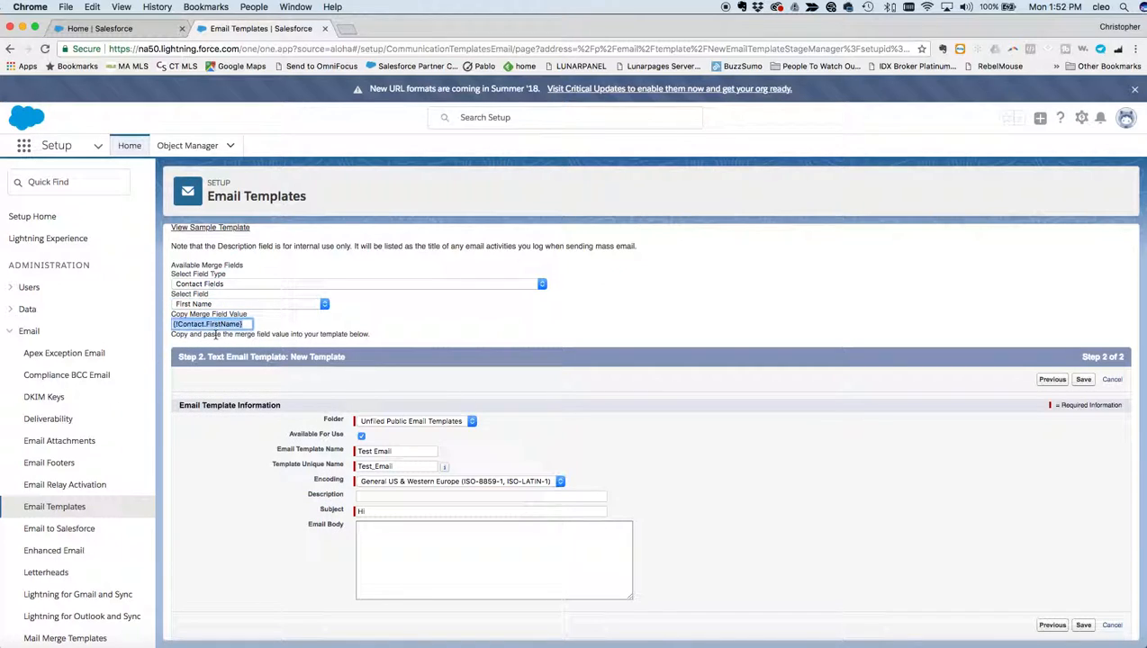
pyautogui.press('super+c')
pyautogui.click(383, 511)
pyautogui.press('super+v')
# Write "This is my test message" as the email body and save the template
pyautogui.click(403, 550)
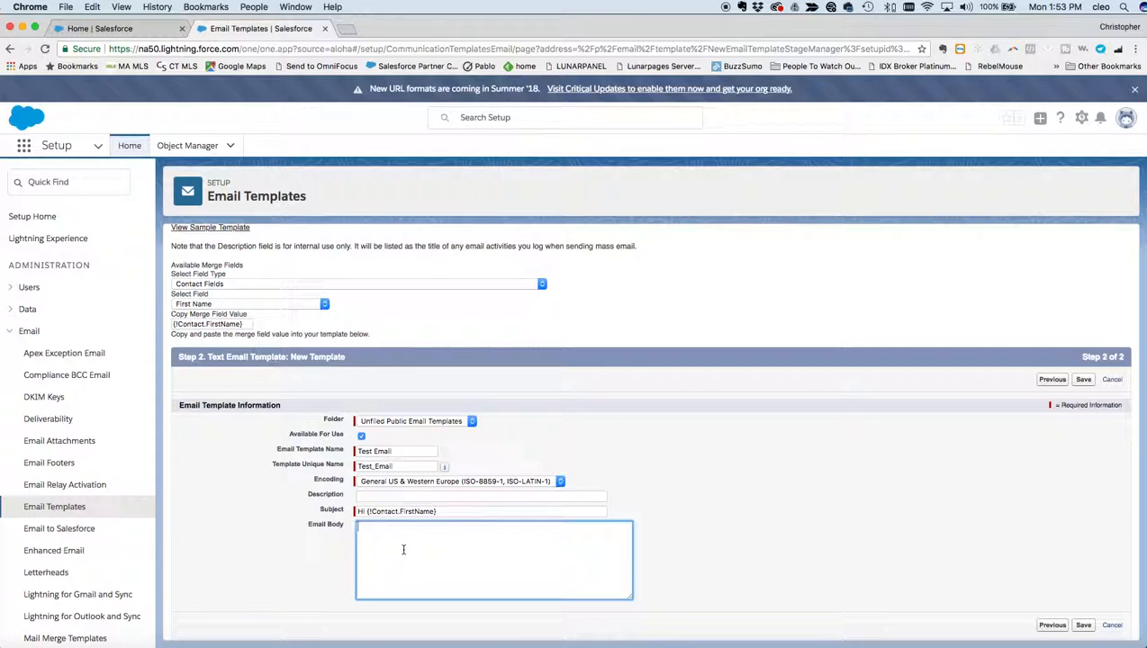
pyautogui.write('This is my test message')
pyautogui.click(1085, 380)
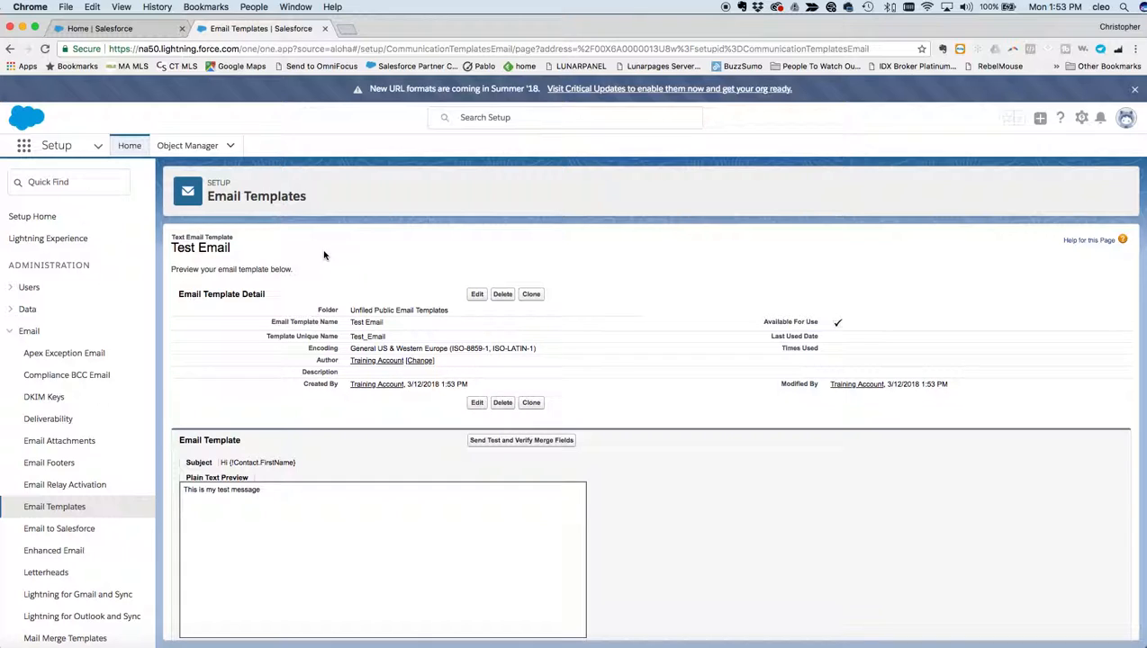
pyautogui.click(26, 147)
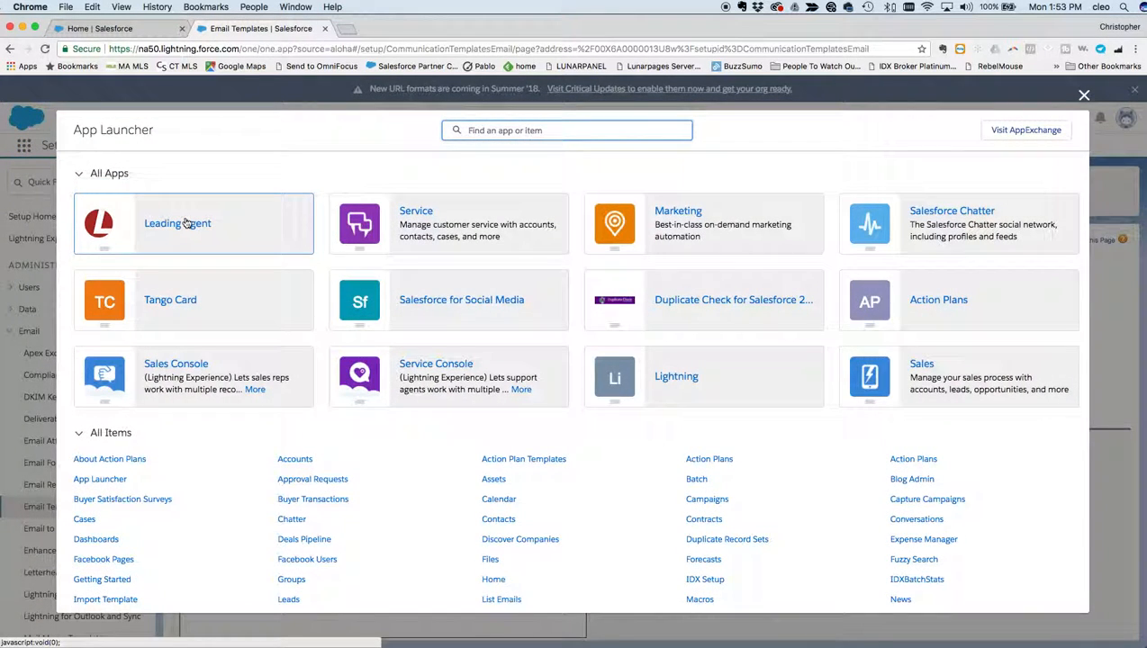
pyautogui.click(49, 115)
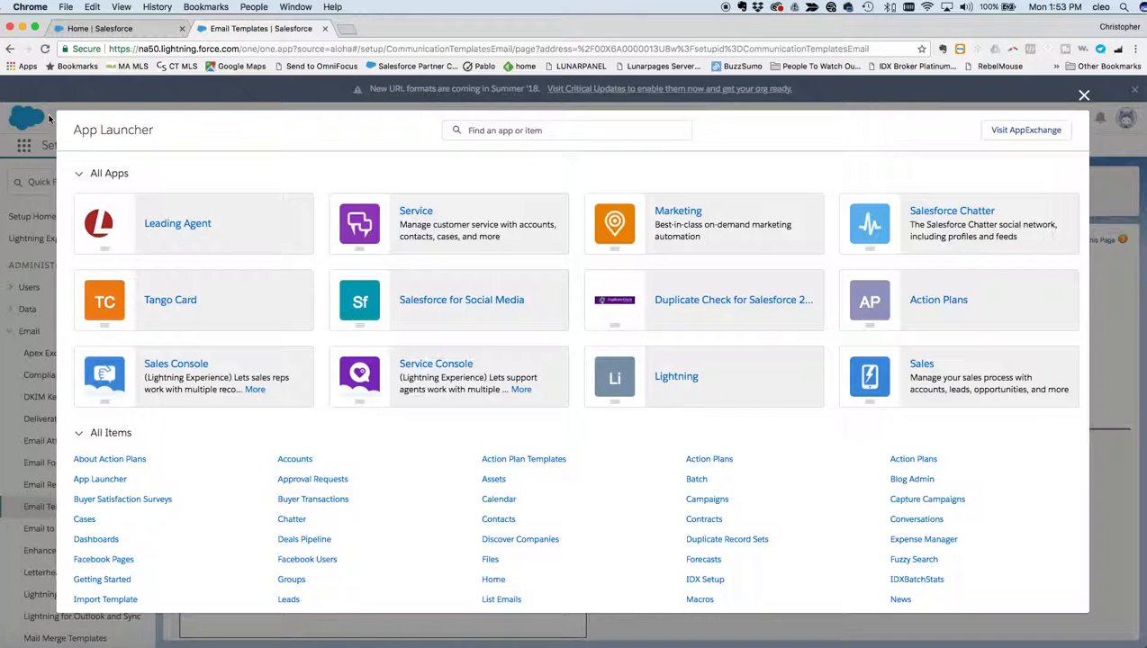
pyautogui.click(1084, 94)
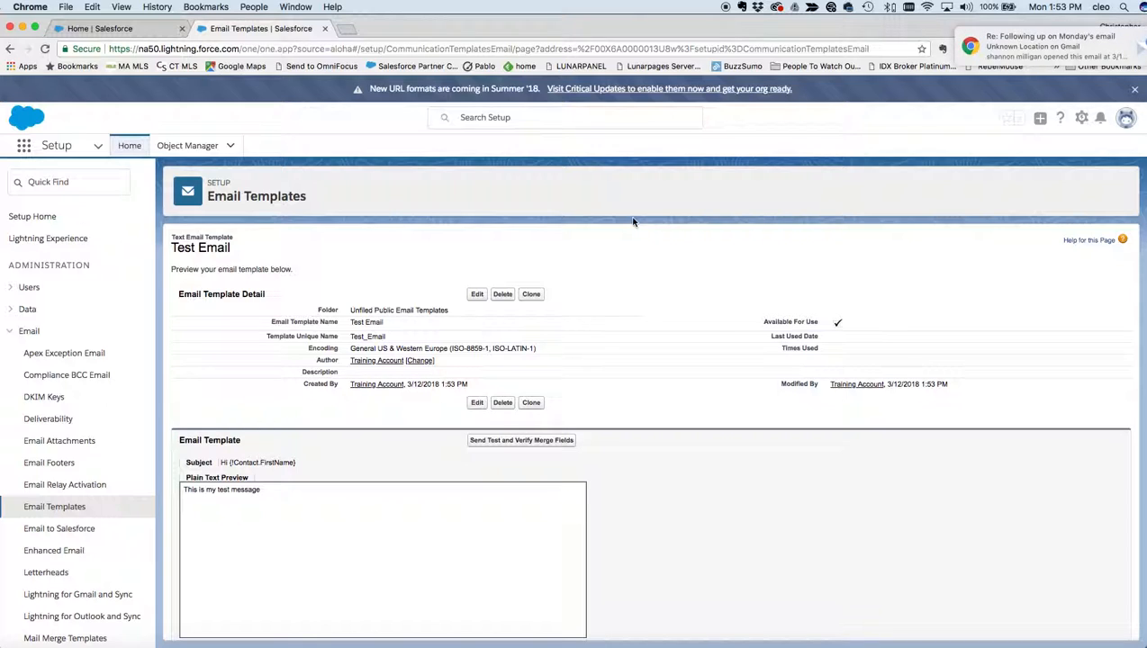
# Return to the Leading Agent app and switch to Salesforce Classic
pyautogui.click(24, 147)
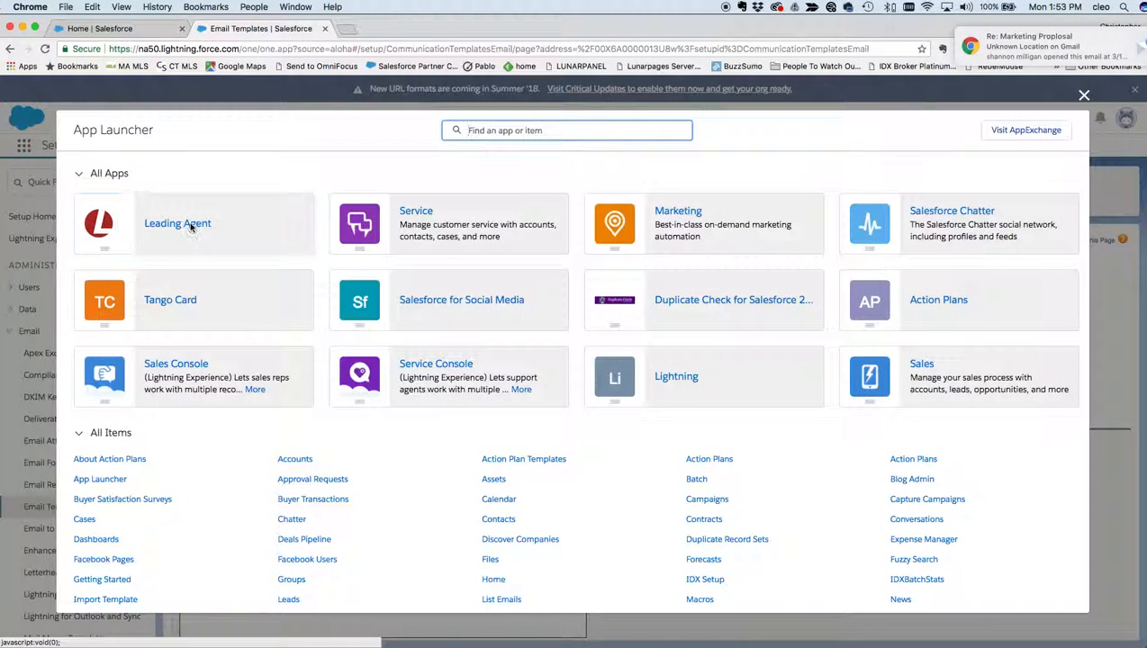
pyautogui.click(191, 227)
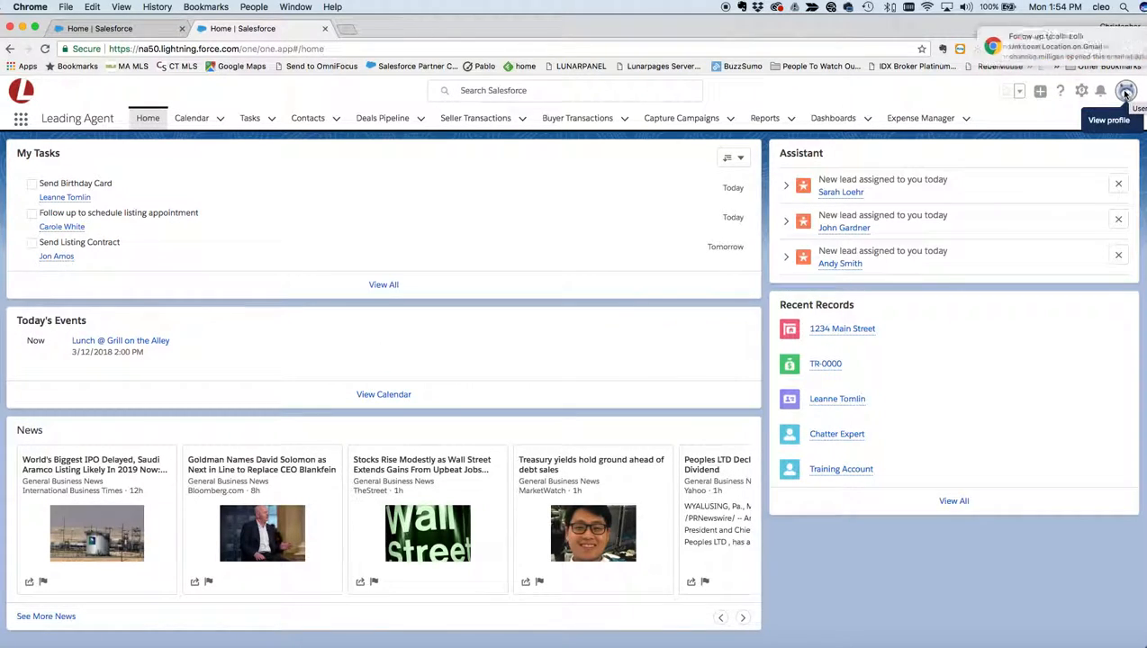
pyautogui.click(1124, 92)
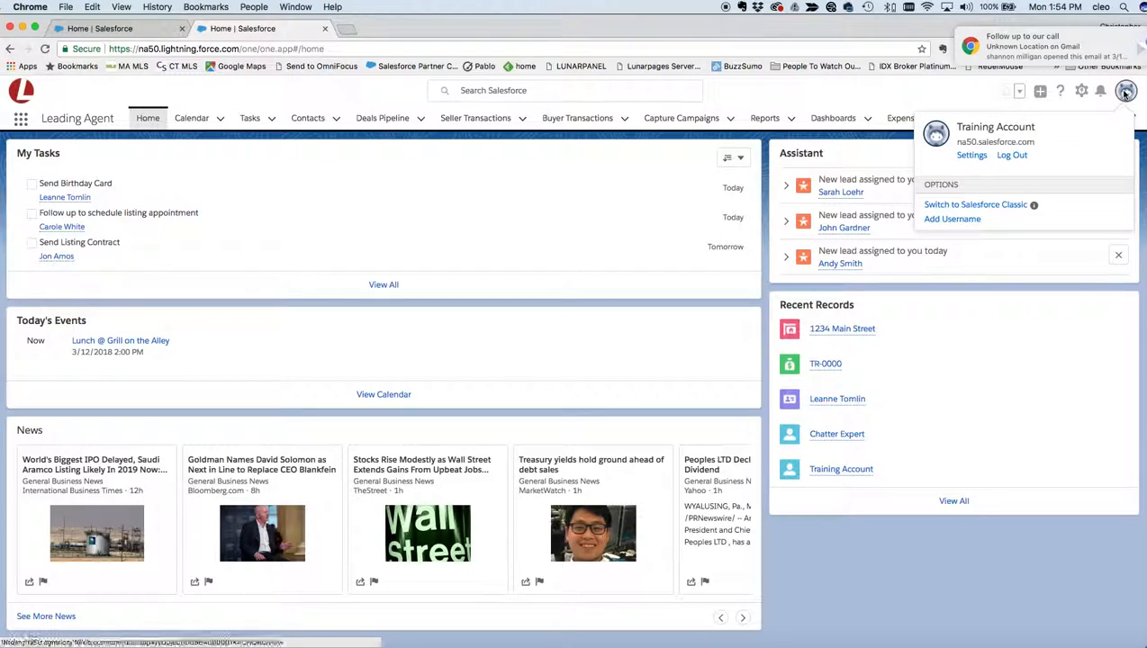
pyautogui.click(950, 207)
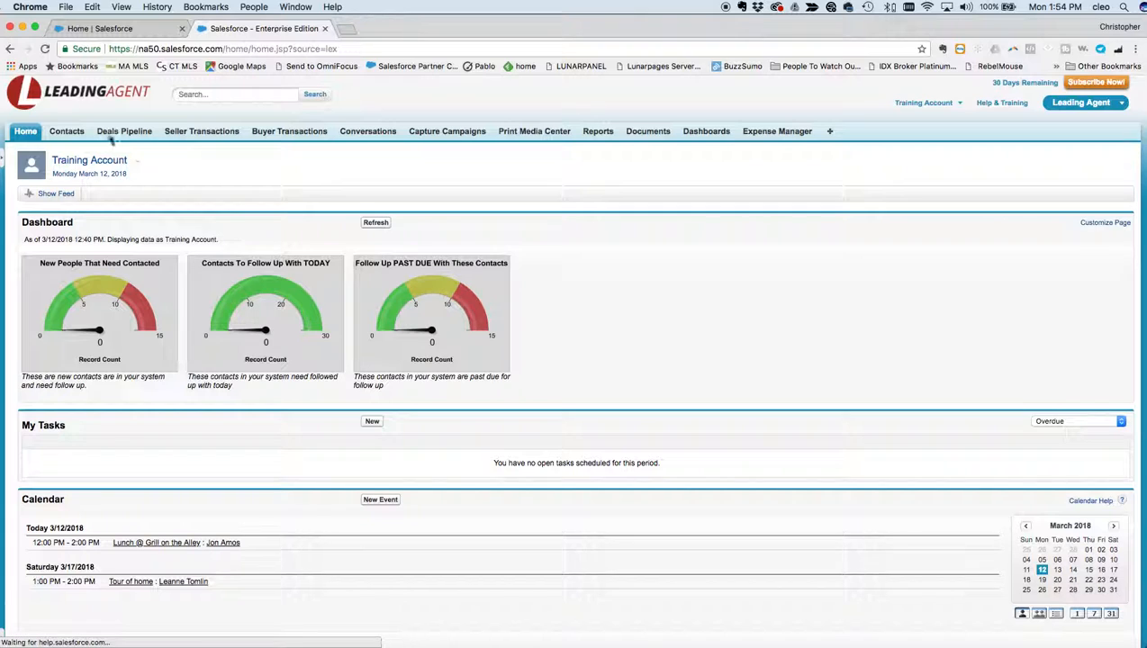
# Open the Mass Email Contacts tool for the contacts
pyautogui.click(67, 133)
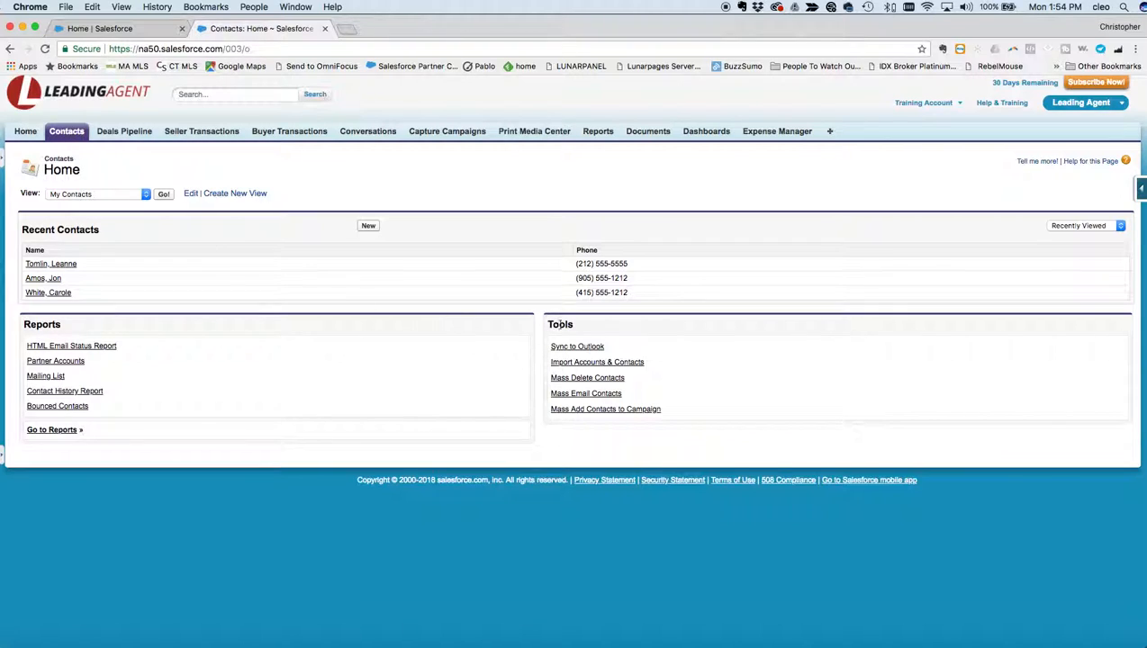
pyautogui.doubleClick(569, 326)
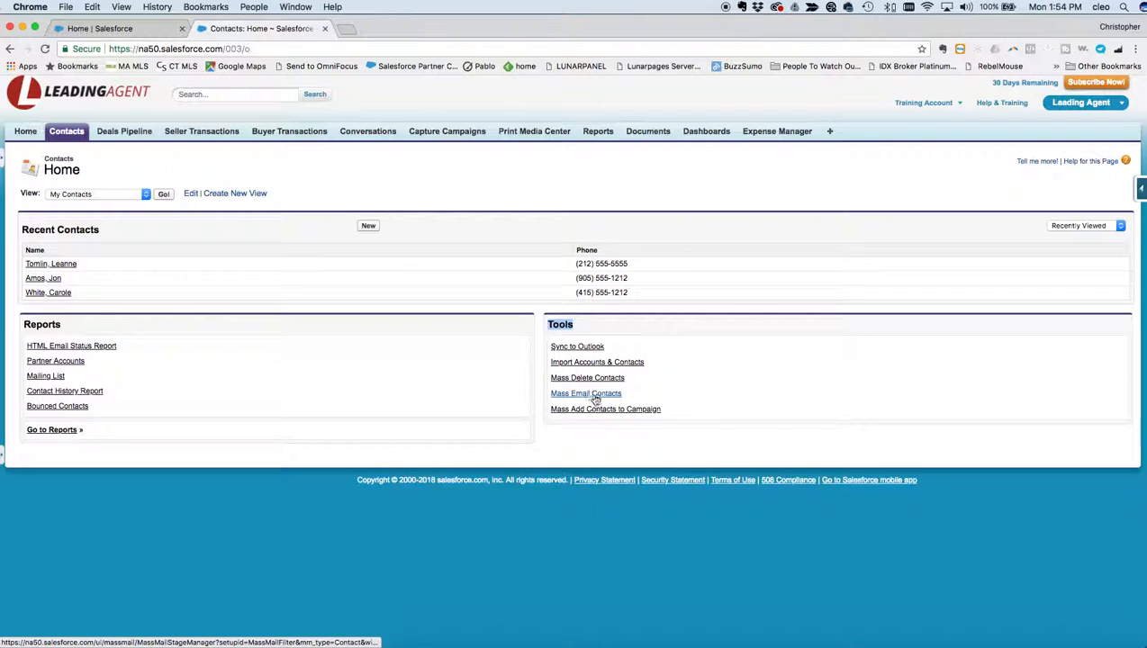
pyautogui.click(587, 395)
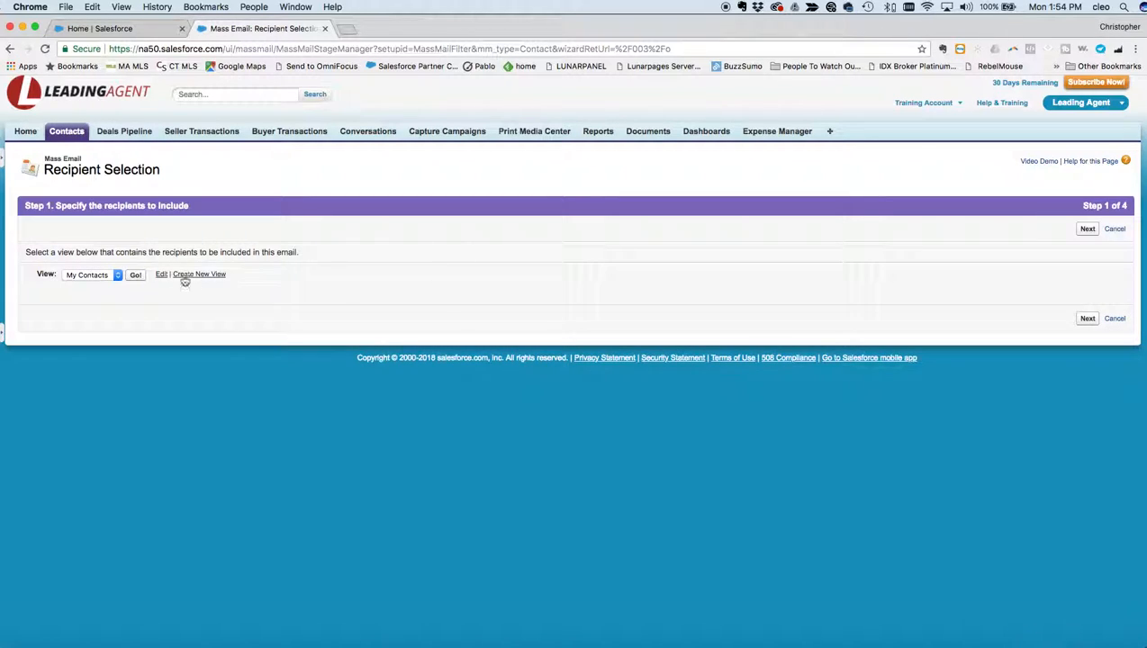
# Choose the mass email recipients from the My Contacts view, excluding the third contact, and continue to template selection
pyautogui.click(105, 278)
pyautogui.click(101, 277)
pyautogui.click(136, 276)
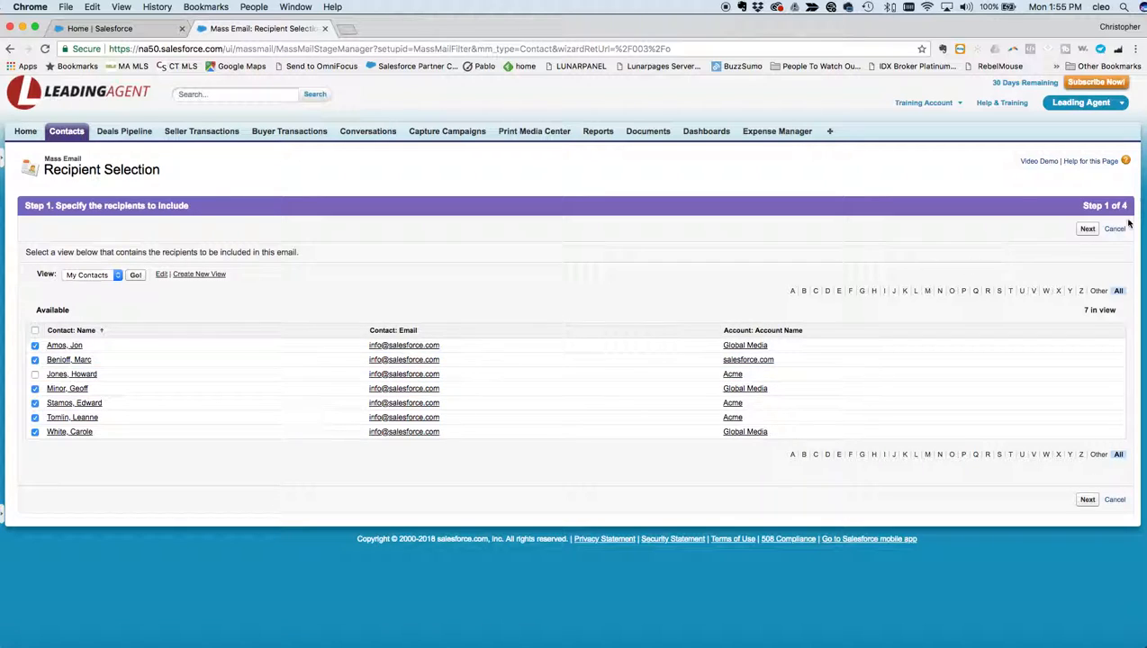
pyautogui.click(1088, 229)
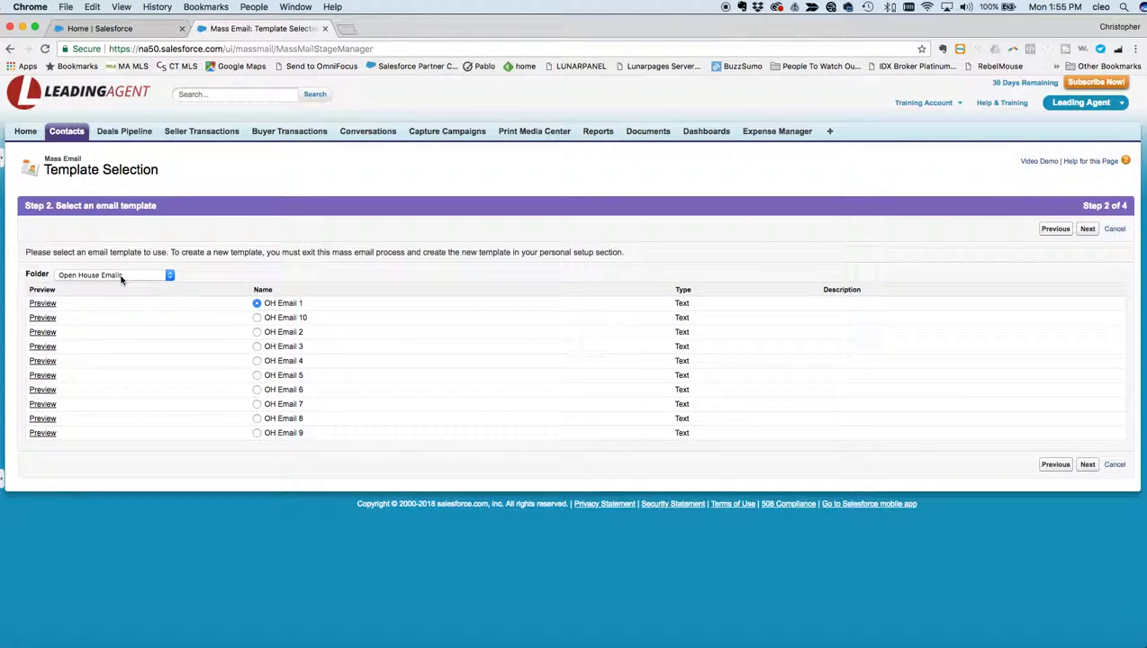
# Select the Test Email template from the Unfiled Public Email Templates folder, preview its content, and return to template selection
pyautogui.click(122, 277)
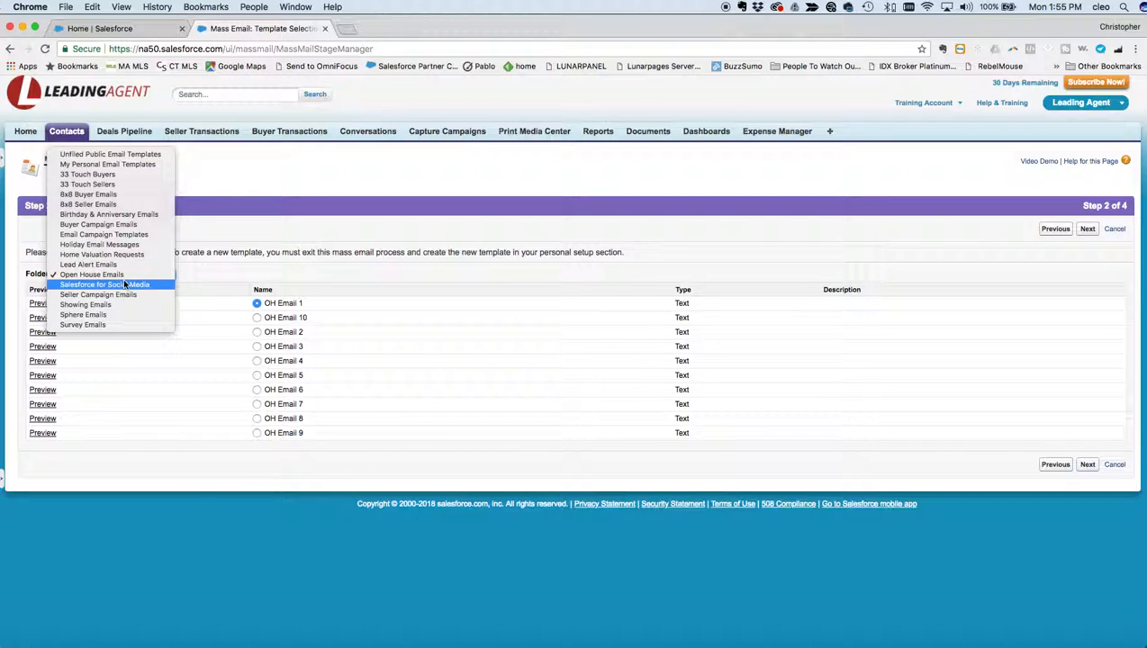
pyautogui.click(104, 154)
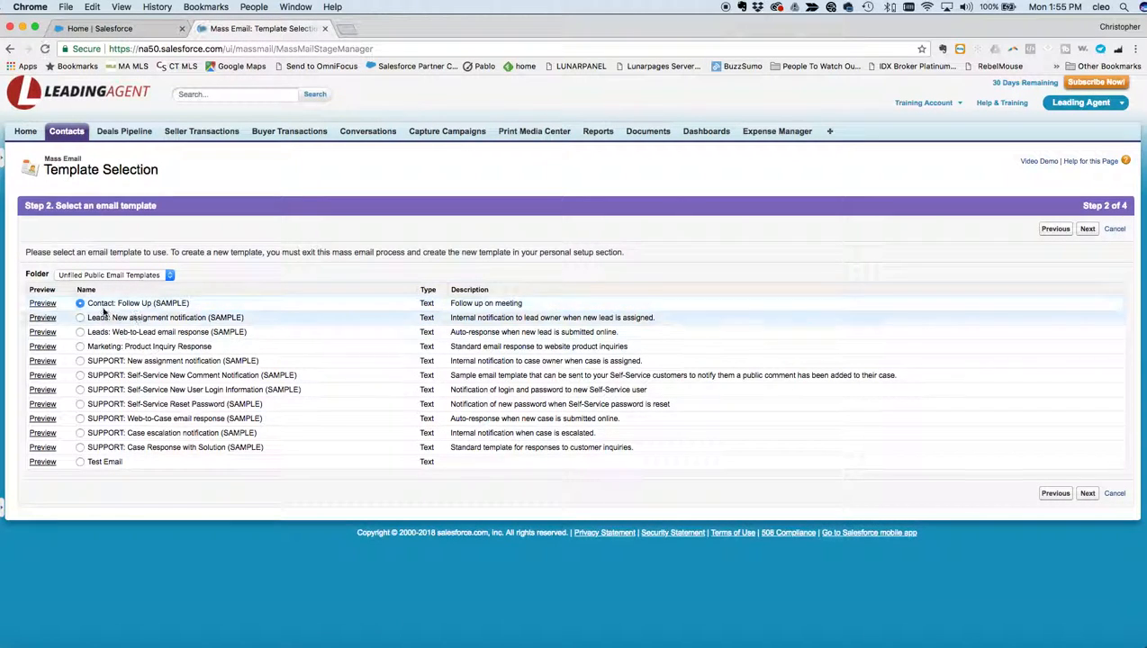
pyautogui.click(81, 463)
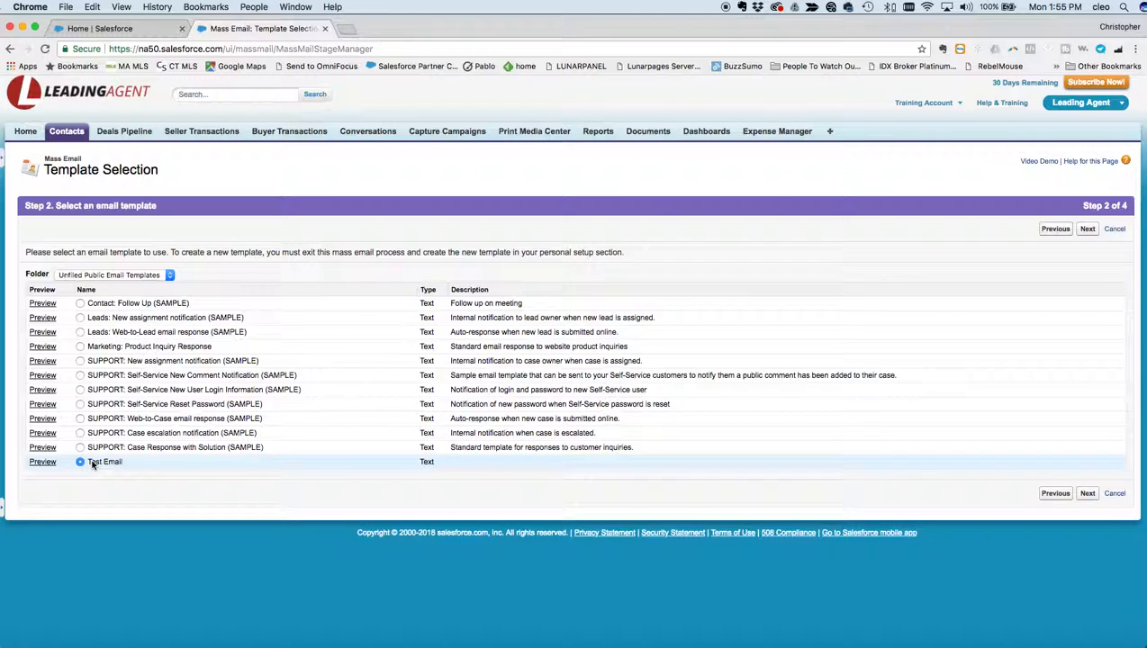
pyautogui.click(43, 463)
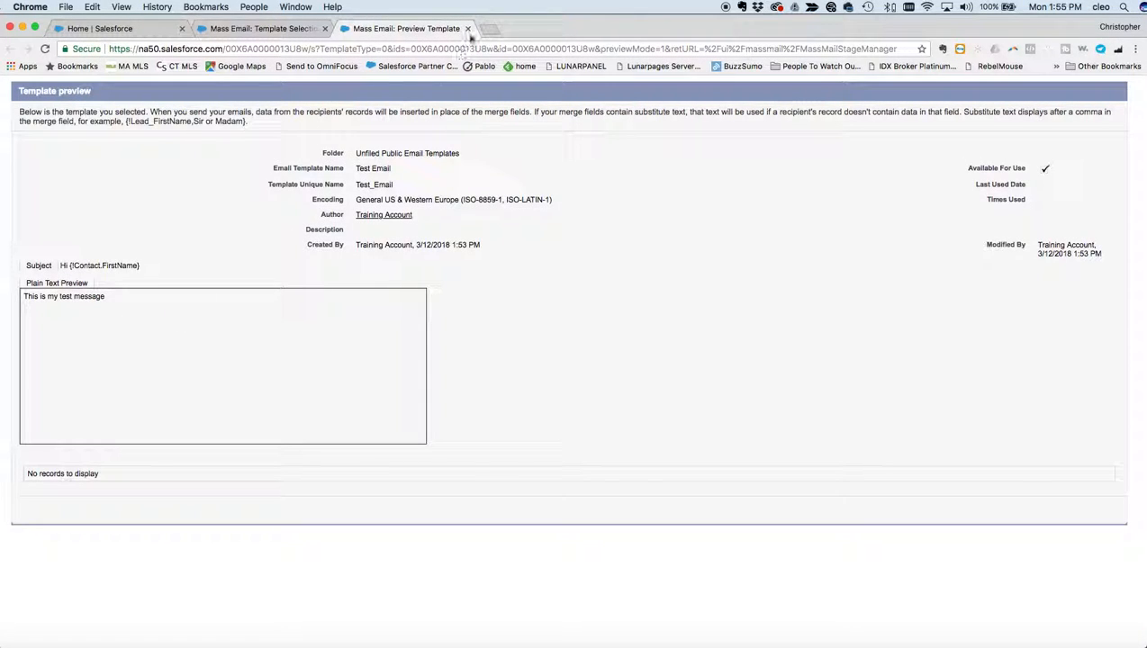
pyautogui.click(469, 29)
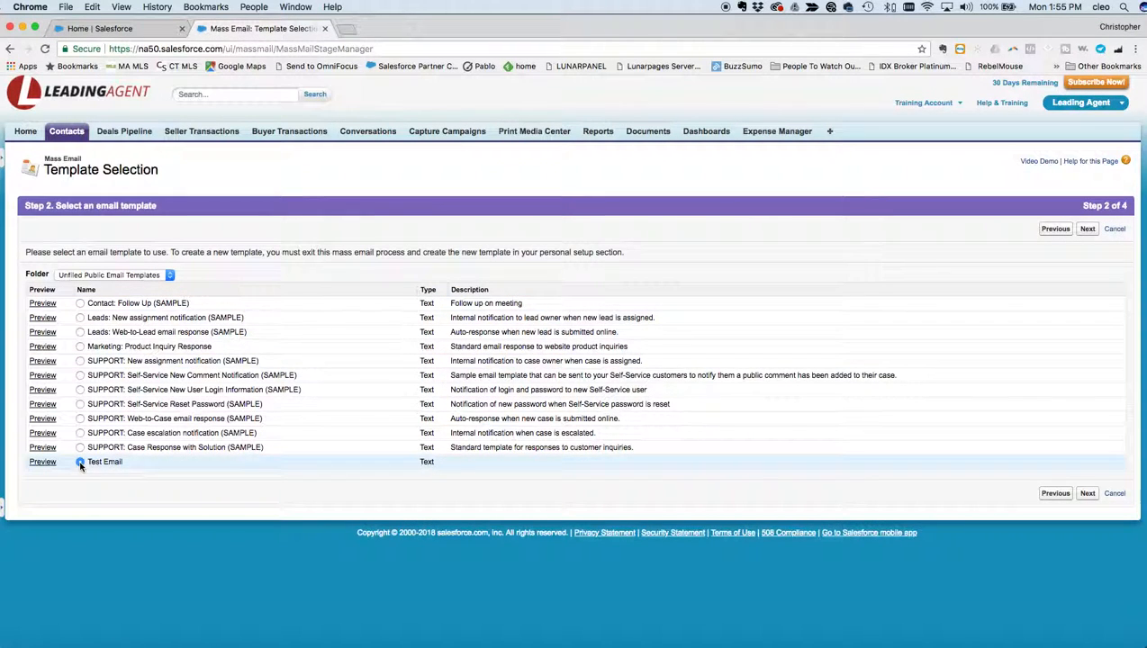
# Continue to the review and confirmation stage and name the mass email "Test Email March"
pyautogui.click(1088, 229)
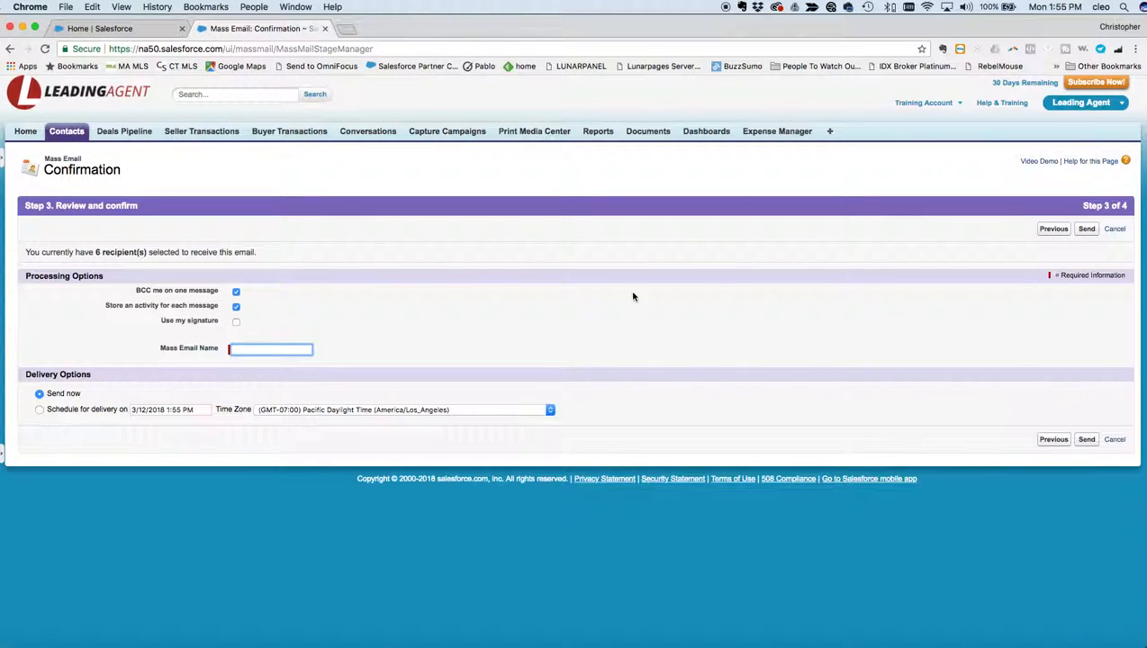
pyautogui.click(252, 348)
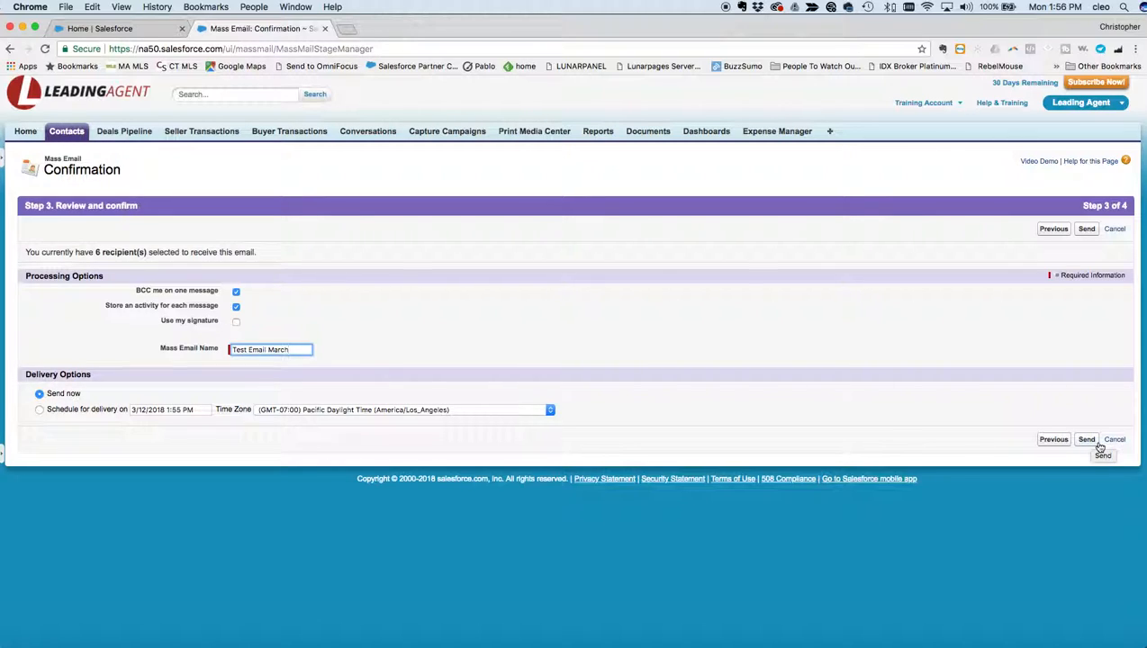
# Leave the mass email unsent and switch from Salesforce Classic back to Lightning Experience
pyautogui.click(959, 105)
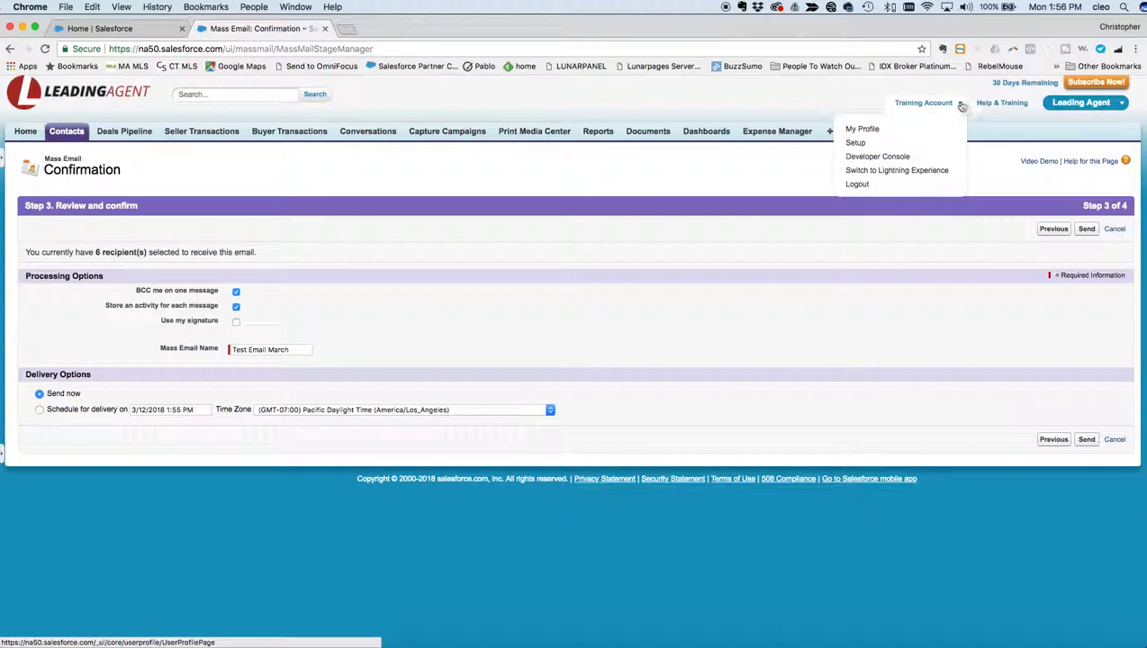
pyautogui.click(909, 171)
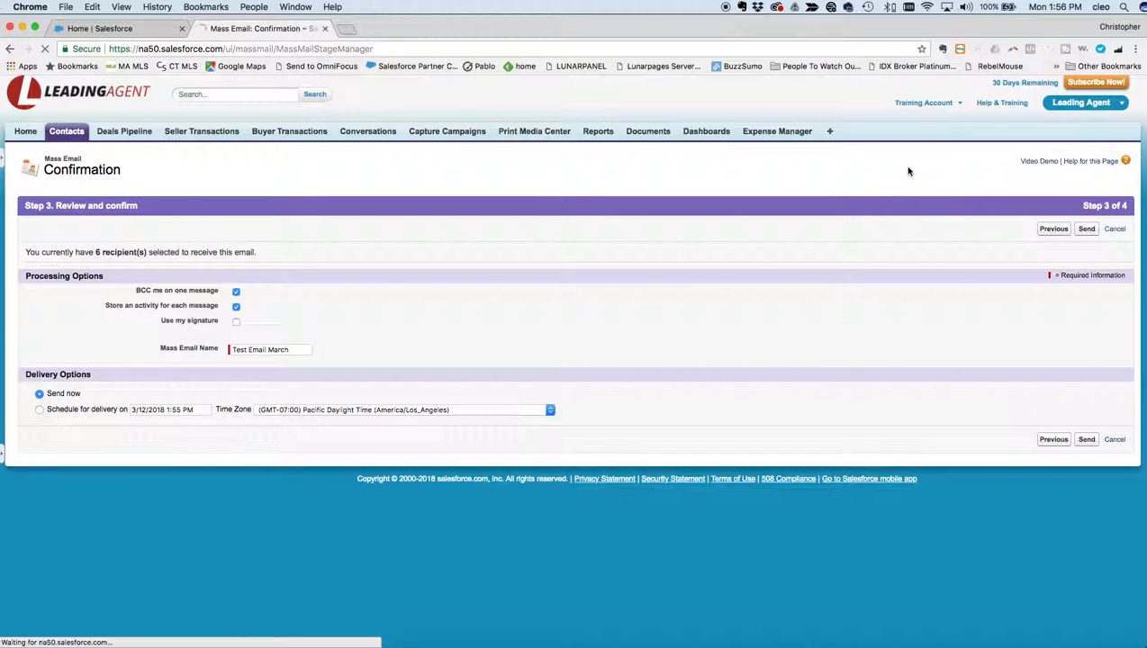